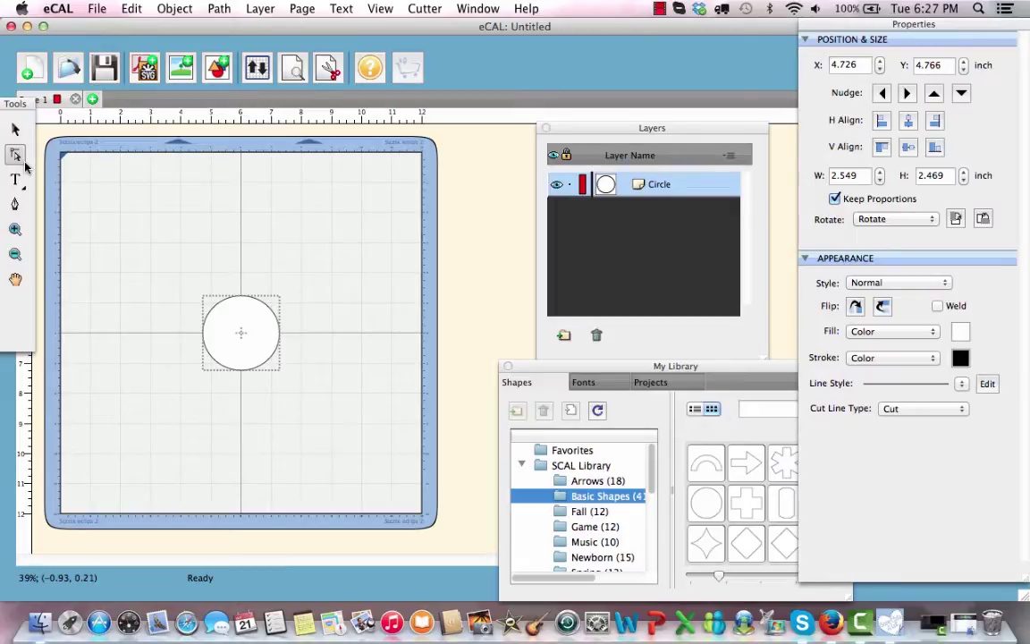
Open the circle for node editing and select its bottom node as a split point
left_click(15, 153)
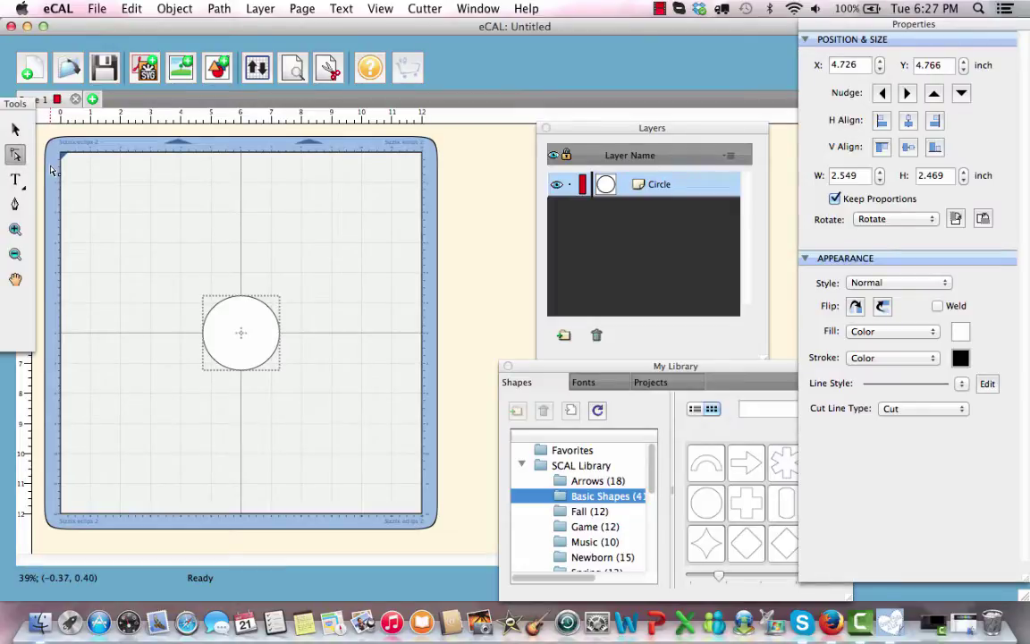
left_click(51, 170)
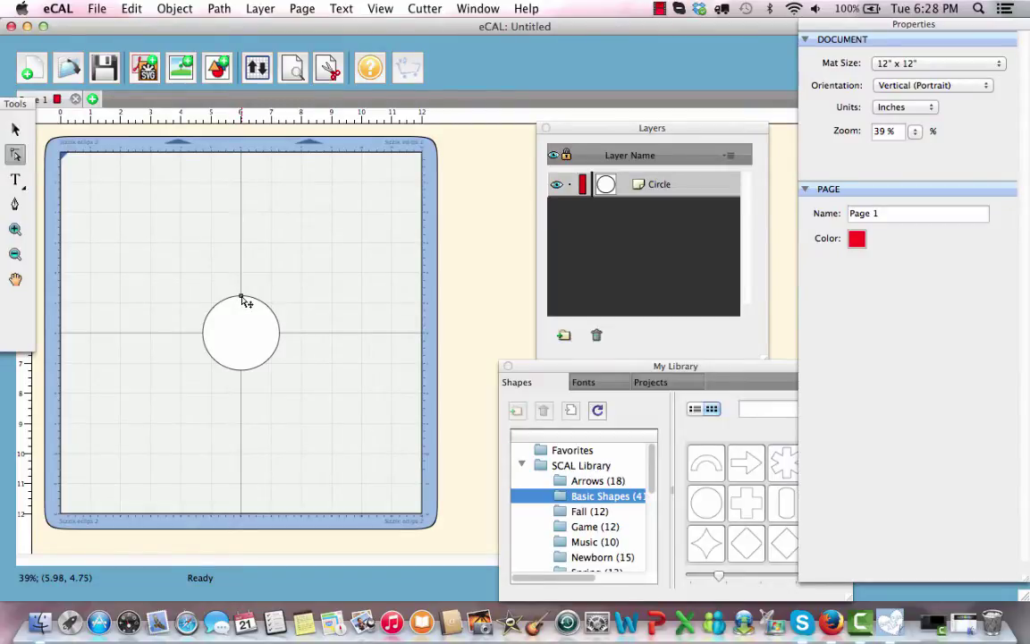
left_click(242, 299)
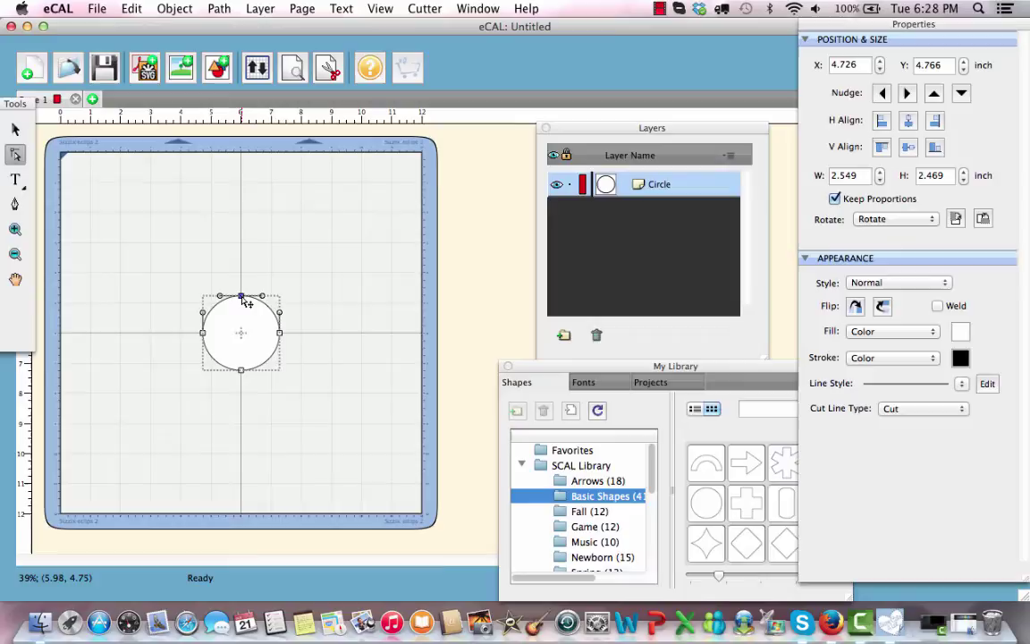
left_click(242, 371)
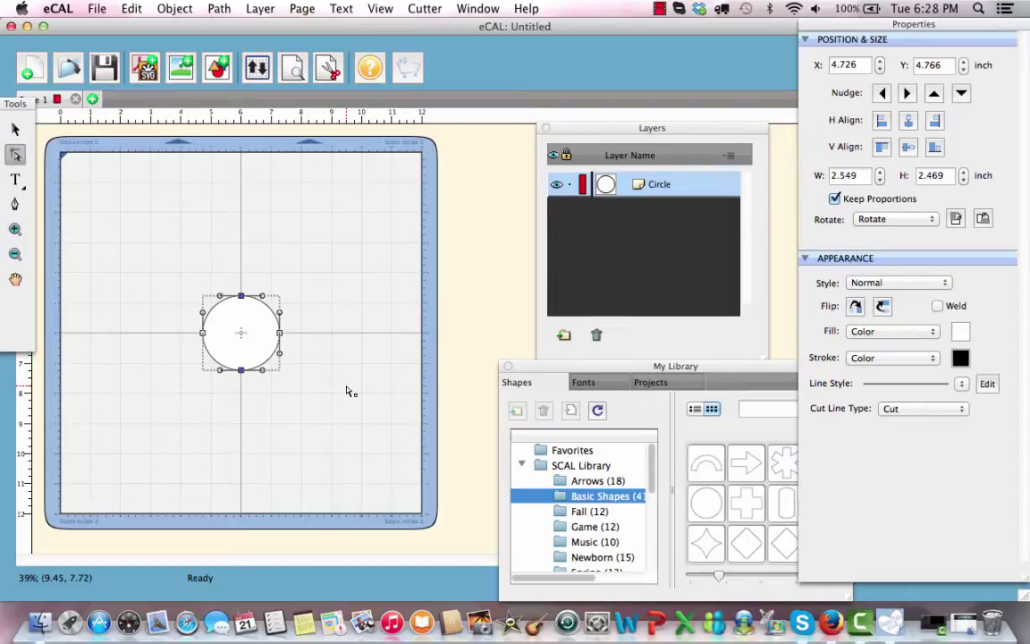
Split the circle at the selected nodes into Circle (Split 1) and Circle (Split 2)
left_click(219, 9)
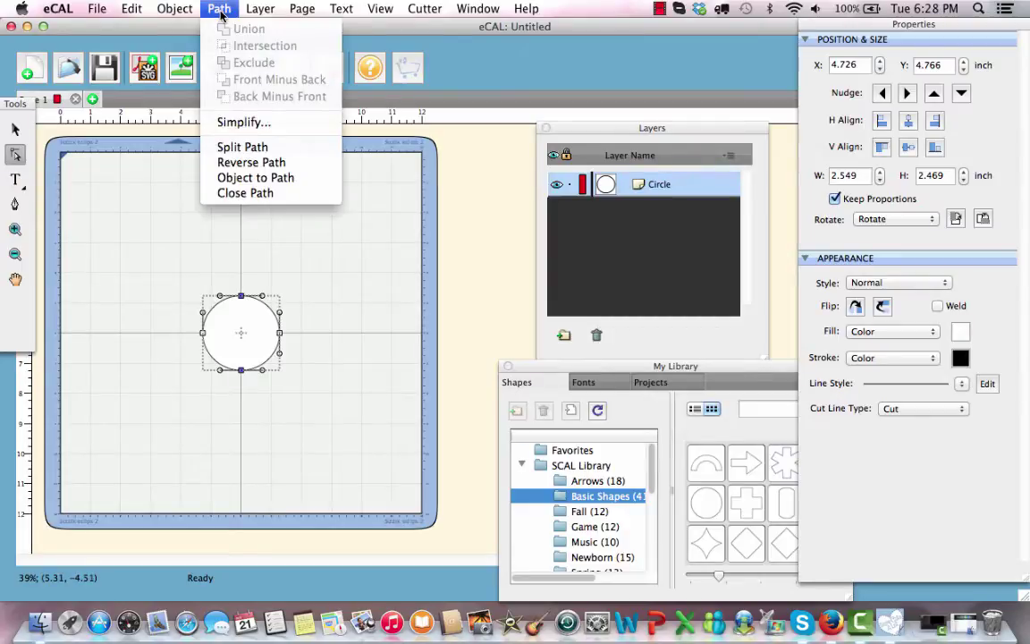
left_click(228, 146)
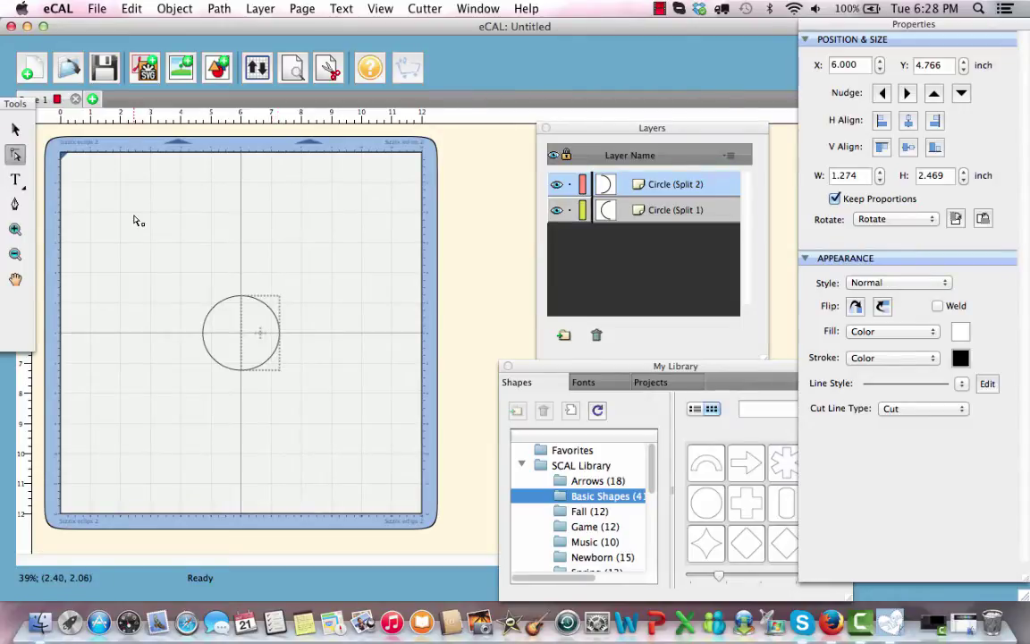
Move the right half up-right and the left half up-left on the mat
left_click(15, 130)
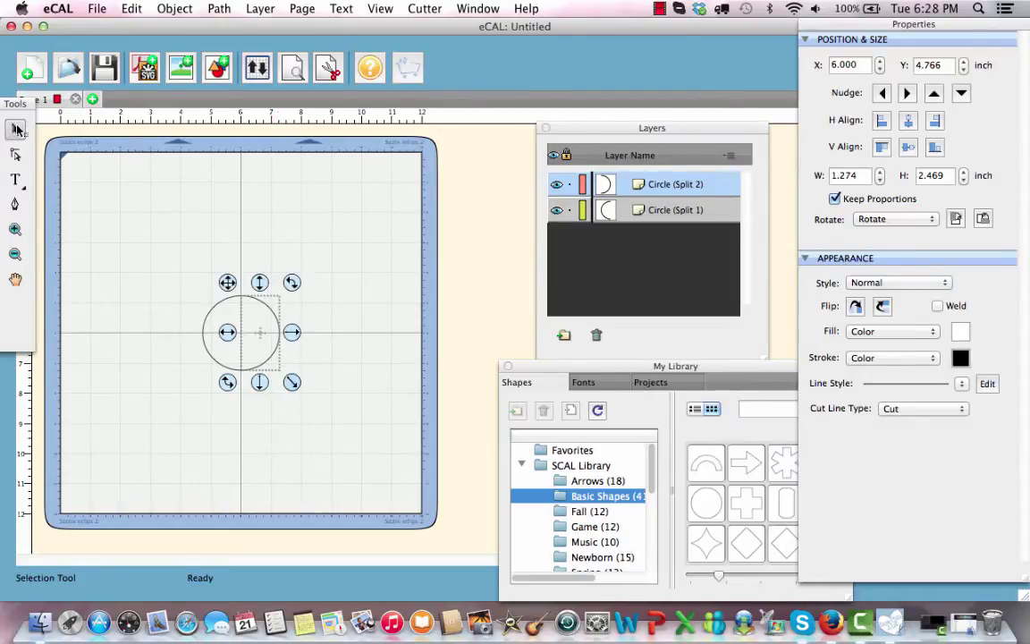
left_click_drag(254, 323, 314, 270)
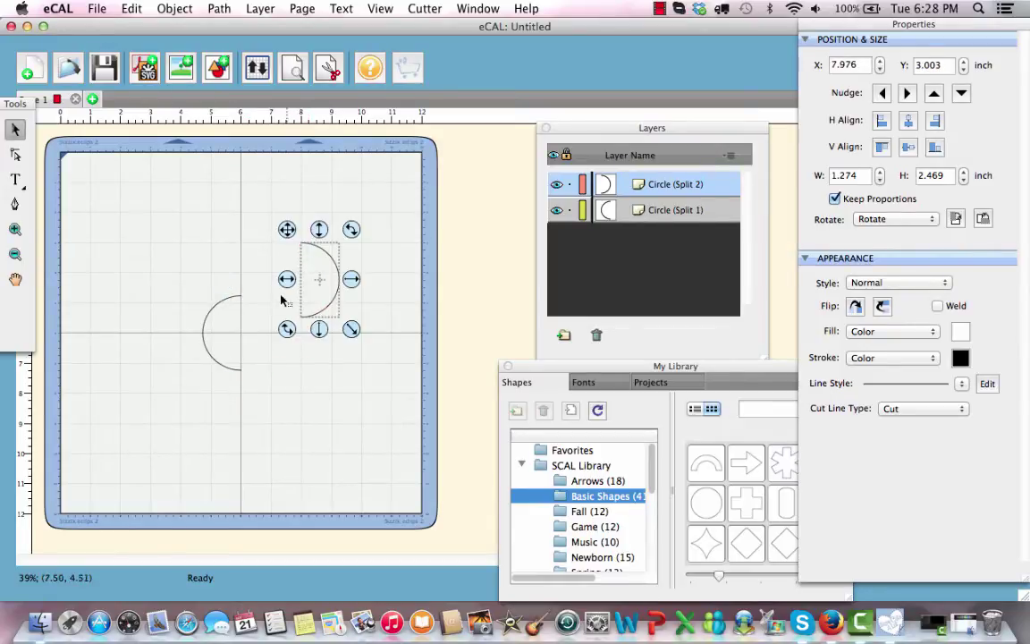
left_click_drag(211, 327, 148, 263)
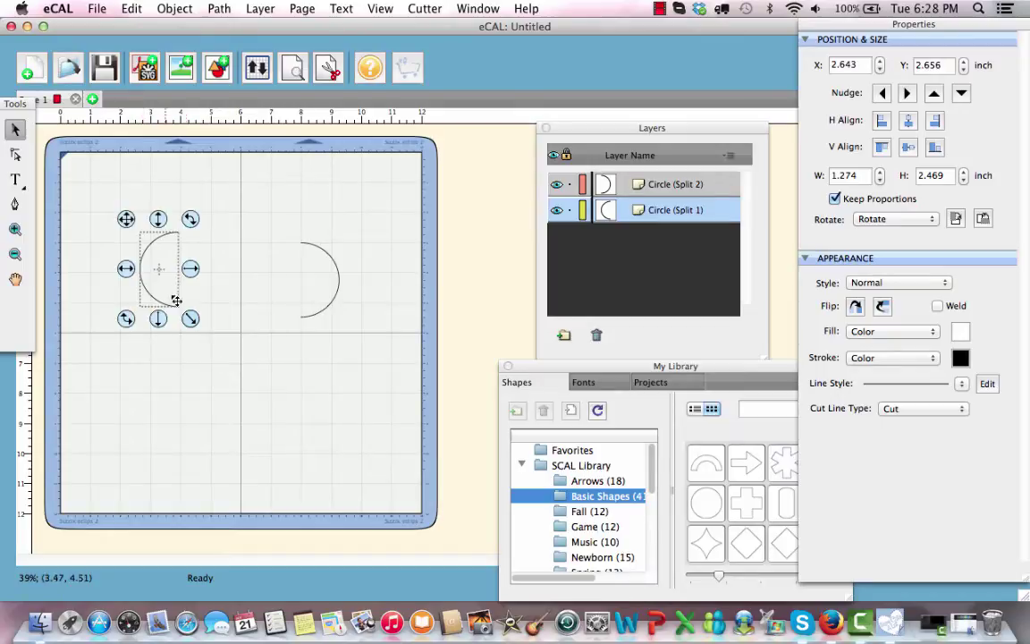
left_click(234, 338)
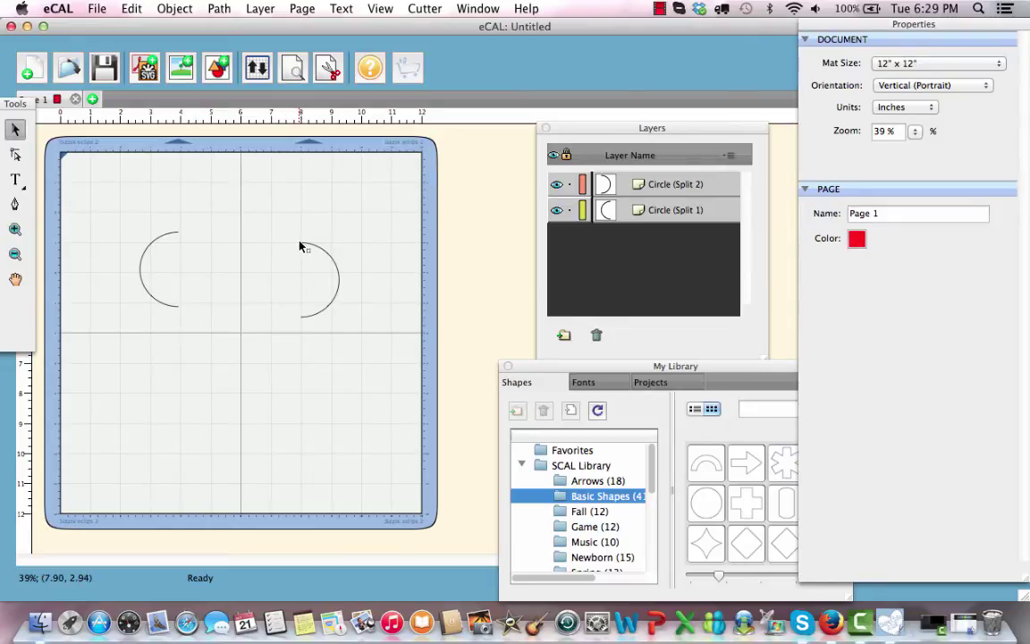
Select the right half-circle arc and its bottom end node for editing
left_click(16, 155)
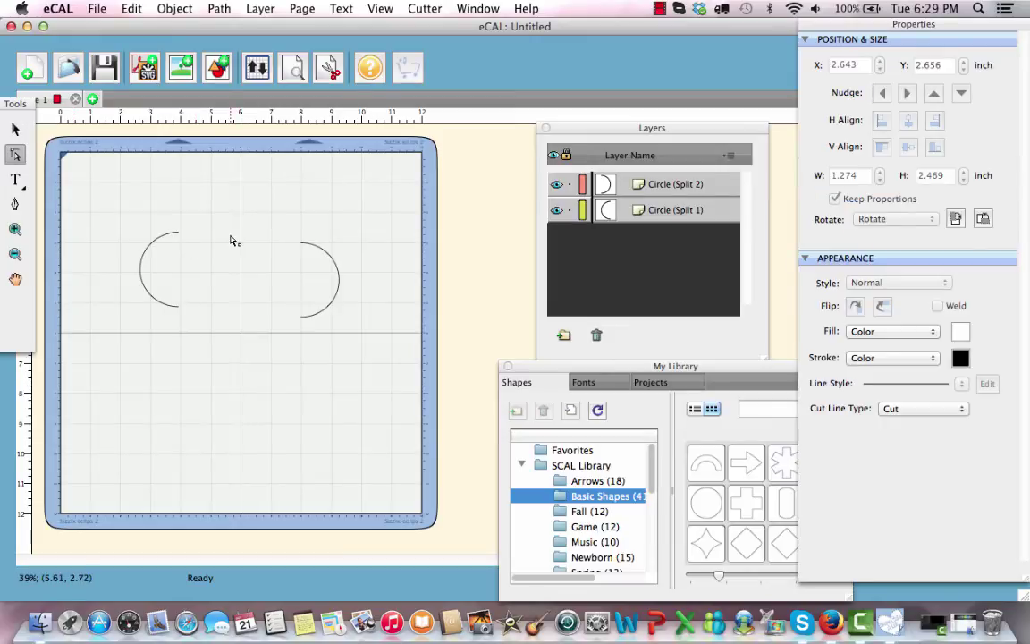
left_click(302, 244)
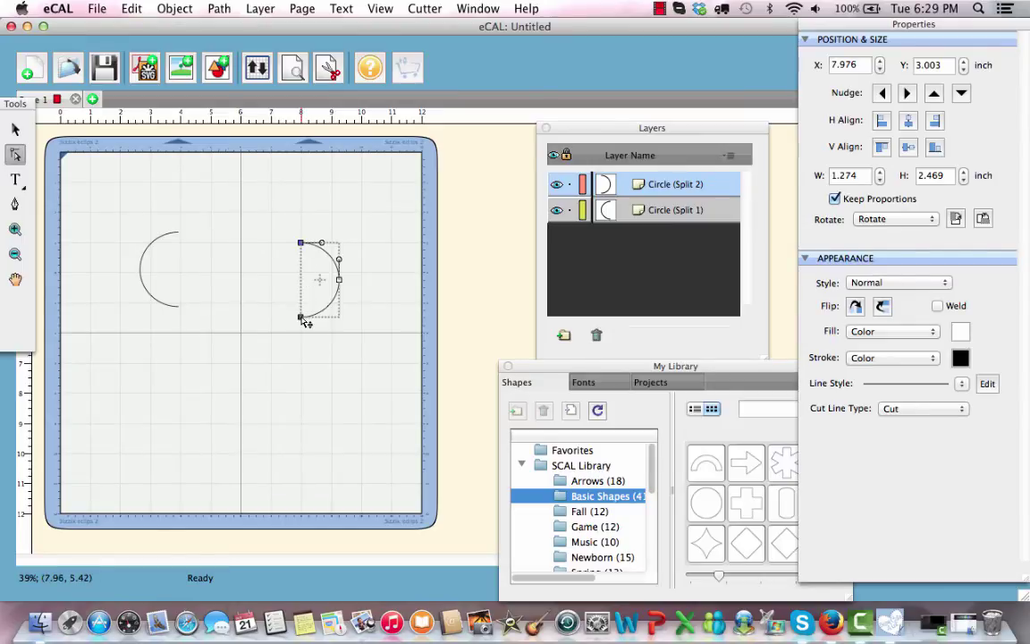
left_click(302, 318)
Close the right arc into a solid half circle with Path > Close Path
left_click(215, 9)
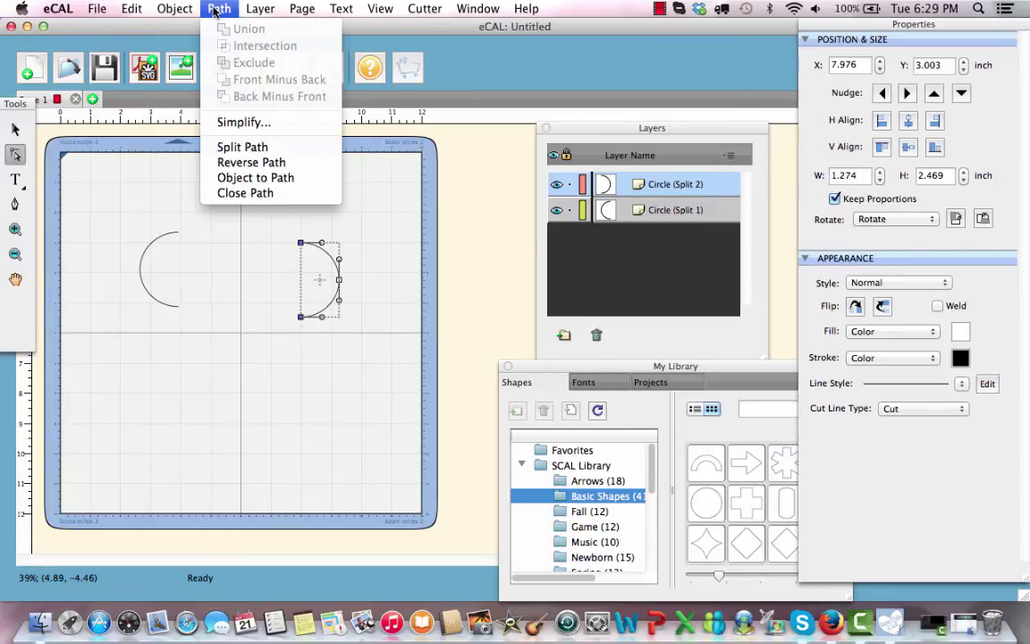
left_click(232, 195)
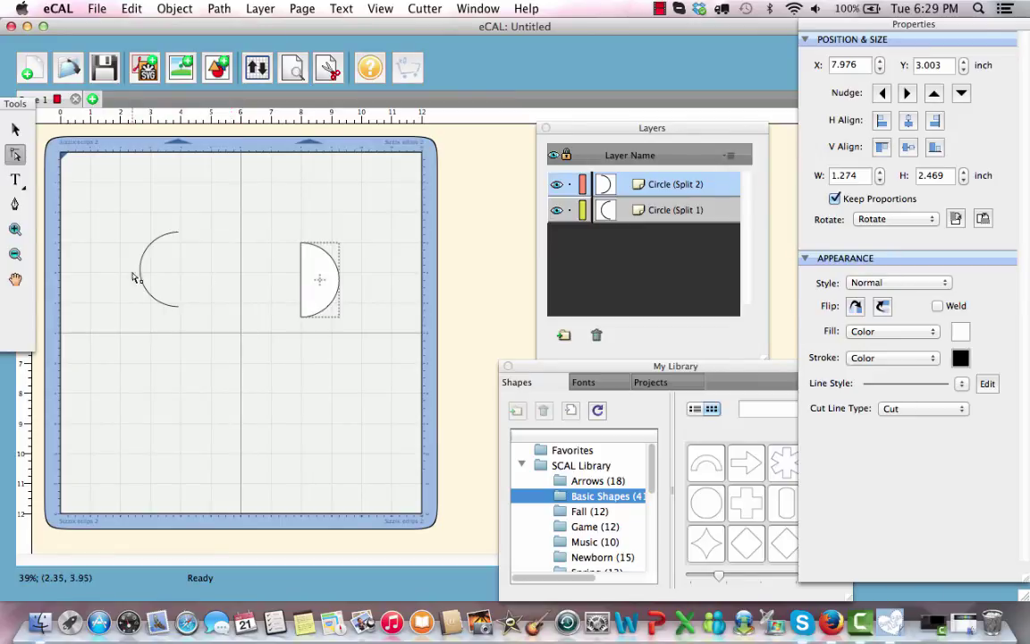
left_click(14, 129)
left_click_drag(320, 279, 465, 286)
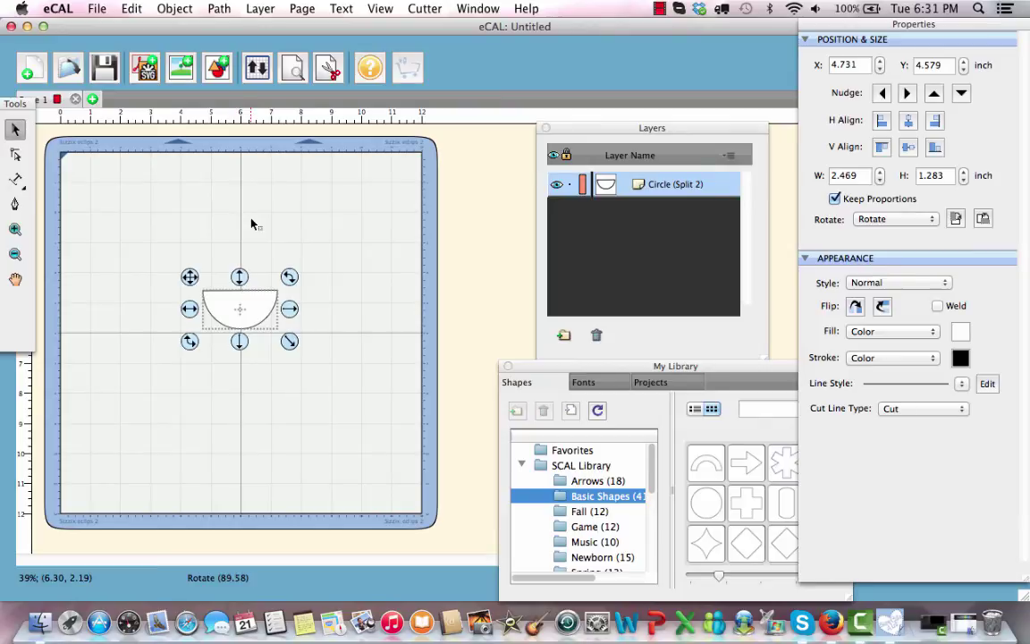